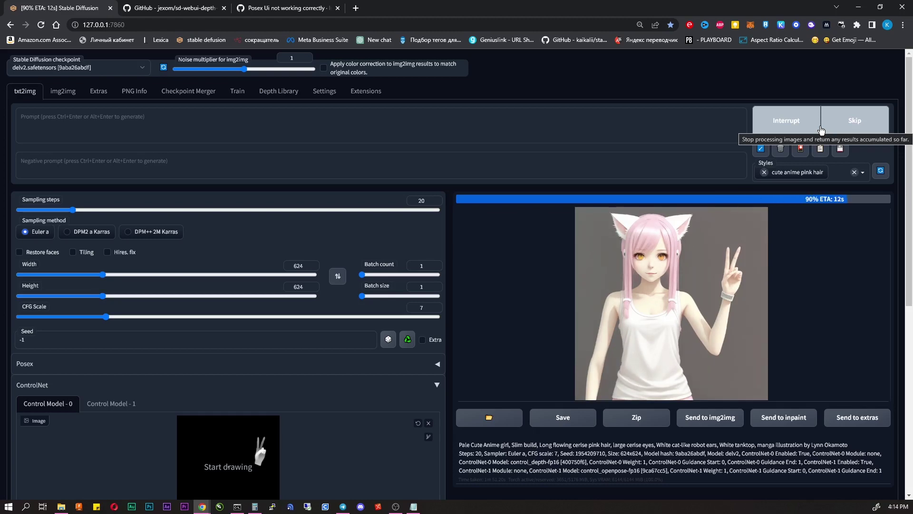
- View the finished peace-sign cat-girl image at full size, then close the viewer
left_click(821, 130)
left_click(670, 286)
left_click(714, 249)
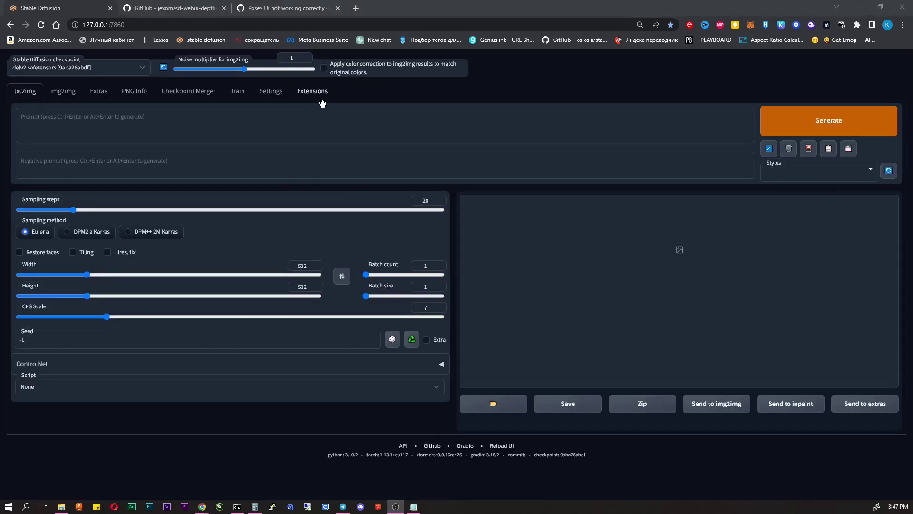
- Paste the sd-webui-depth-lib repository URL into the Extensions page's Install from URL field
left_click(320, 92)
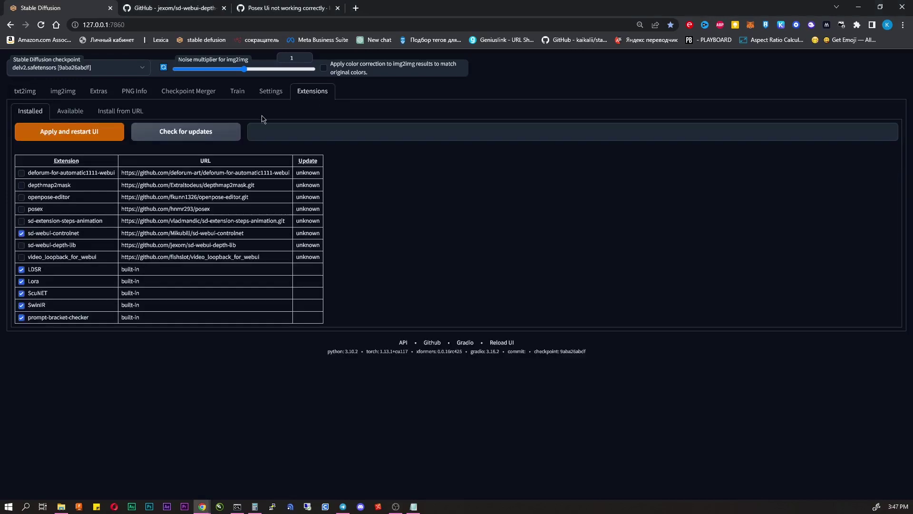
left_click(109, 112)
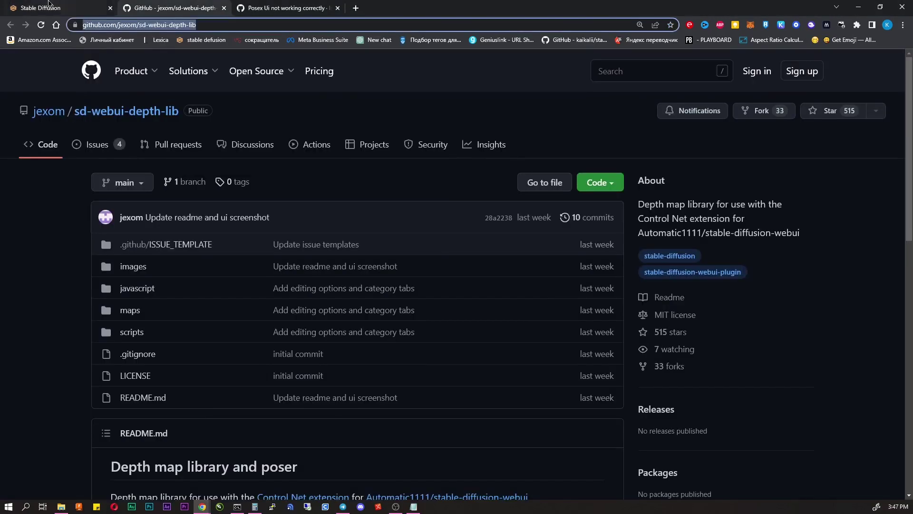
left_click(222, 138)
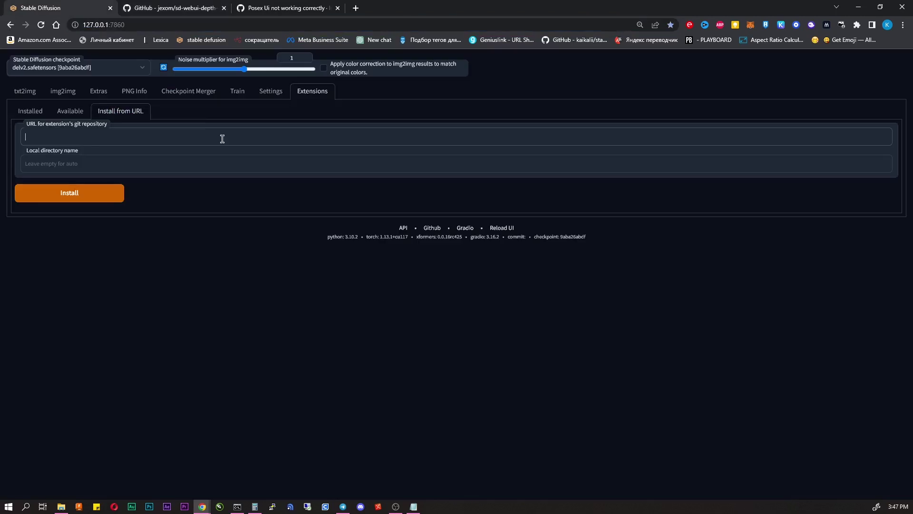
right_click(205, 138)
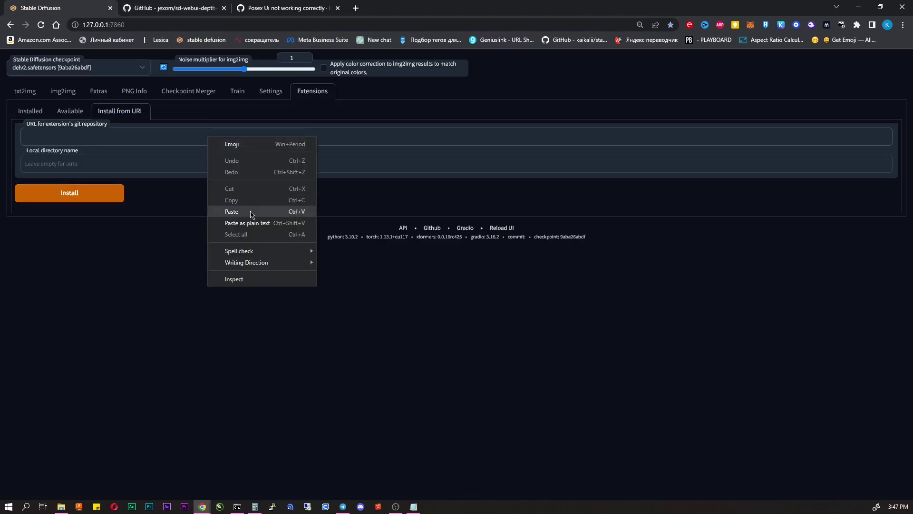
left_click(253, 214)
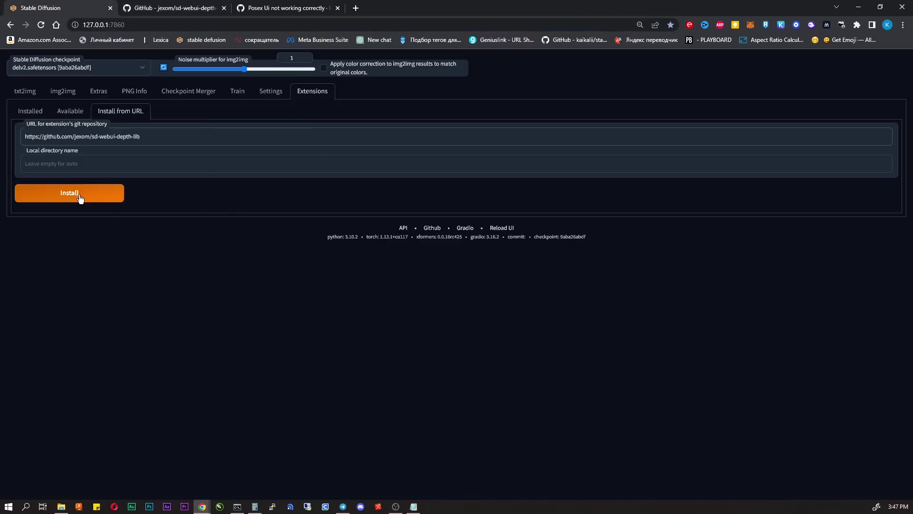
- Copy the Posex issue page's address and select the pasted repository URL in the field
left_click(271, 6)
left_click(243, 25)
right_click(243, 26)
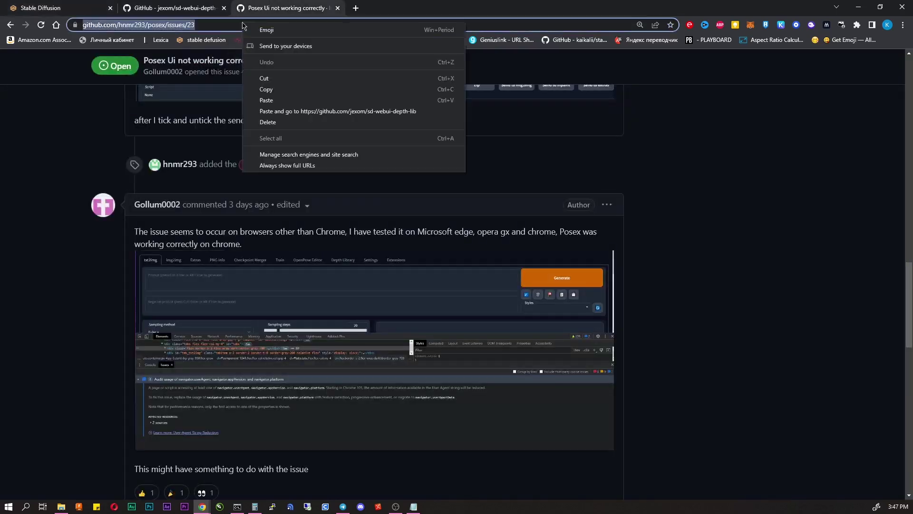
left_click(280, 89)
key("ctrl+shift+Tab")
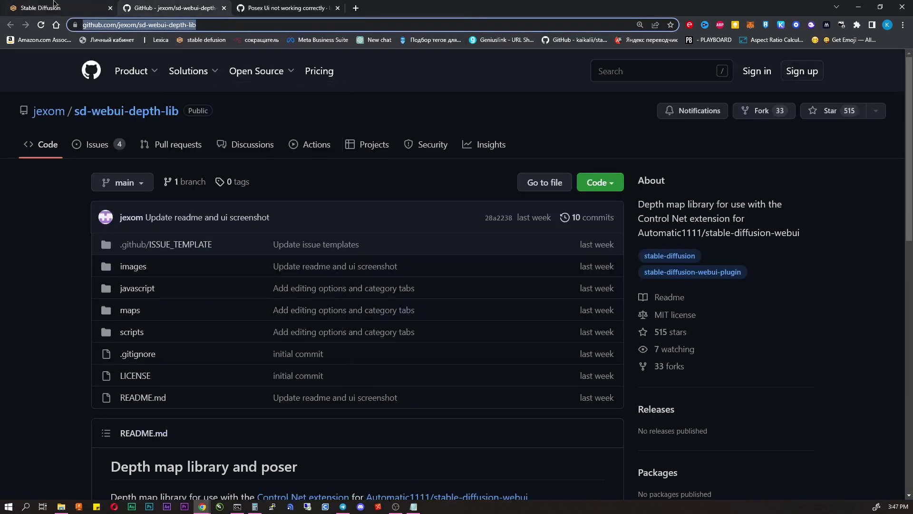
key("ctrl+shift+Tab")
left_click_drag(151, 137, 3, 139)
- Check installed extensions for updates, then set Multi ControlNet max models to 2 and apply settings
left_click(30, 110)
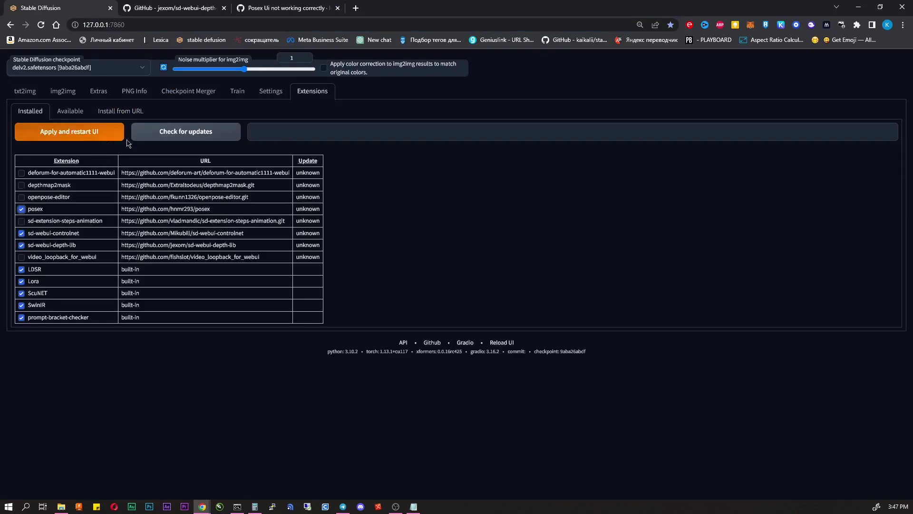
left_click(172, 138)
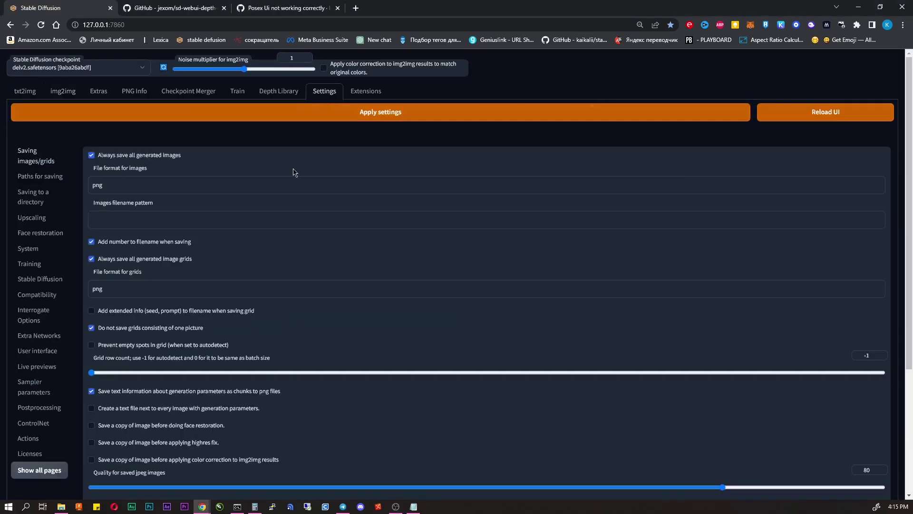
left_click(46, 423)
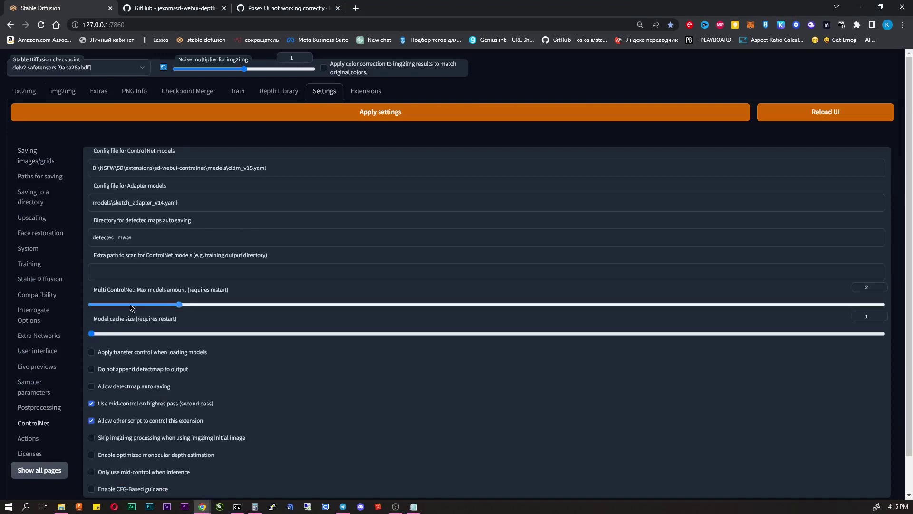
mouse_move(179, 304)
left_mouse_down()
mouse_move(106, 306)
mouse_move(189, 308)
left_mouse_up()
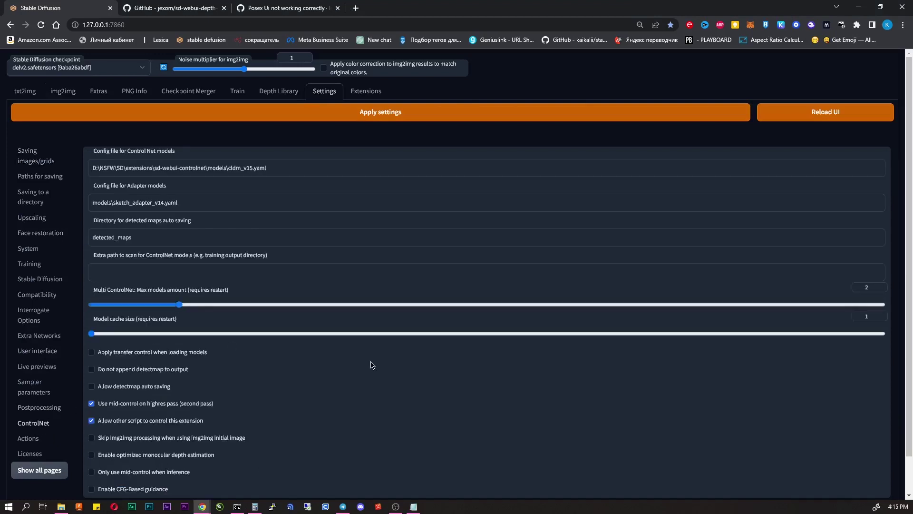
left_click(379, 113)
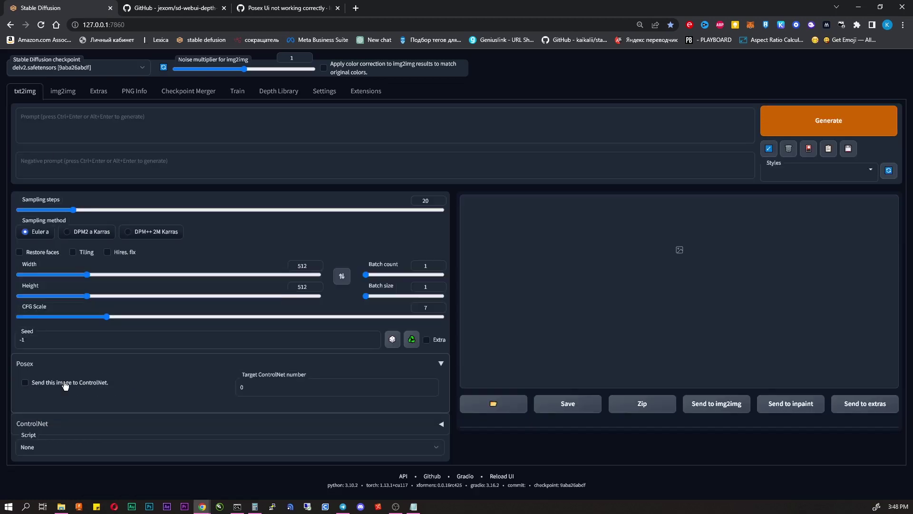
- Tick Posex's 'Send this image to ControlNet', then turn the skeleton toward a side view and shrink it
left_click(66, 385)
scroll(590, 333, "down", 3)
scroll(605, 335, "down", 3)
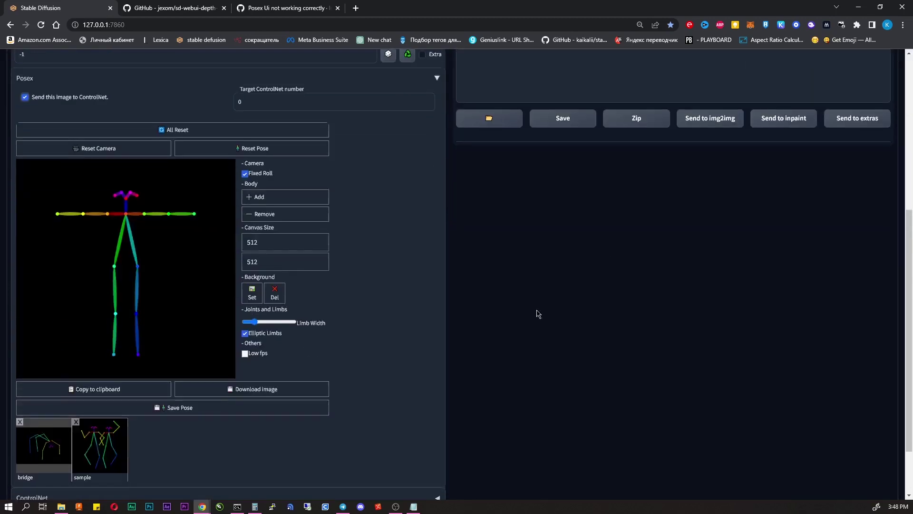
scroll(536, 314, "up", 1)
scroll(533, 308, "down", 1)
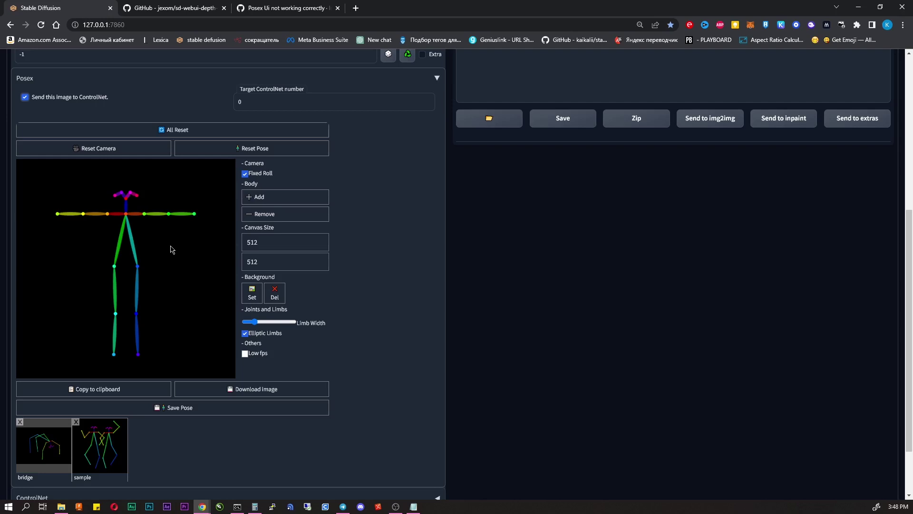
left_click_drag(191, 250, 162, 254)
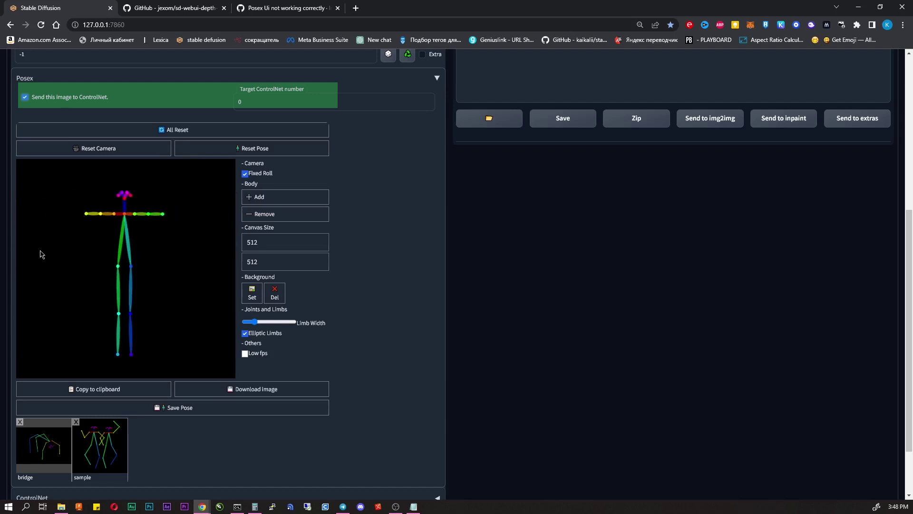
left_click_drag(141, 252, 162, 269)
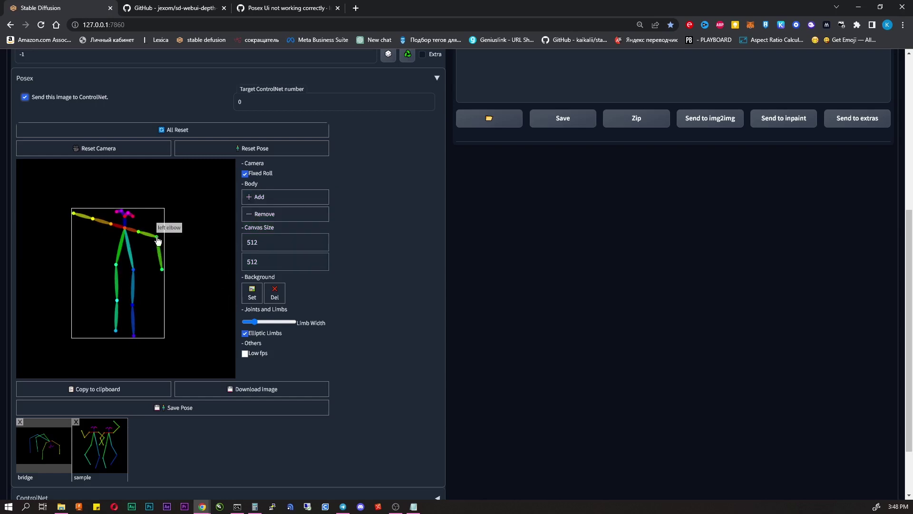
- Bend the figure's arms, then reset it to the default T-pose and front-facing camera
left_click_drag(158, 237, 151, 253)
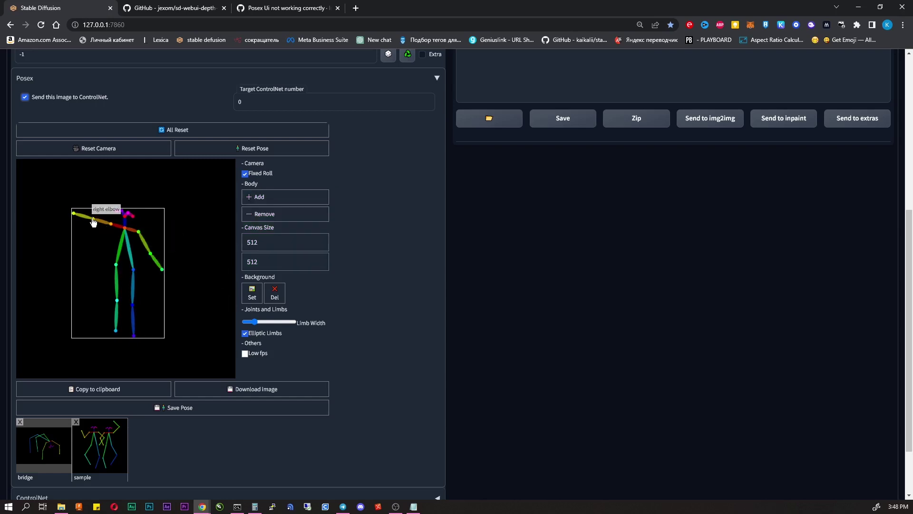
left_click_drag(93, 219, 77, 184)
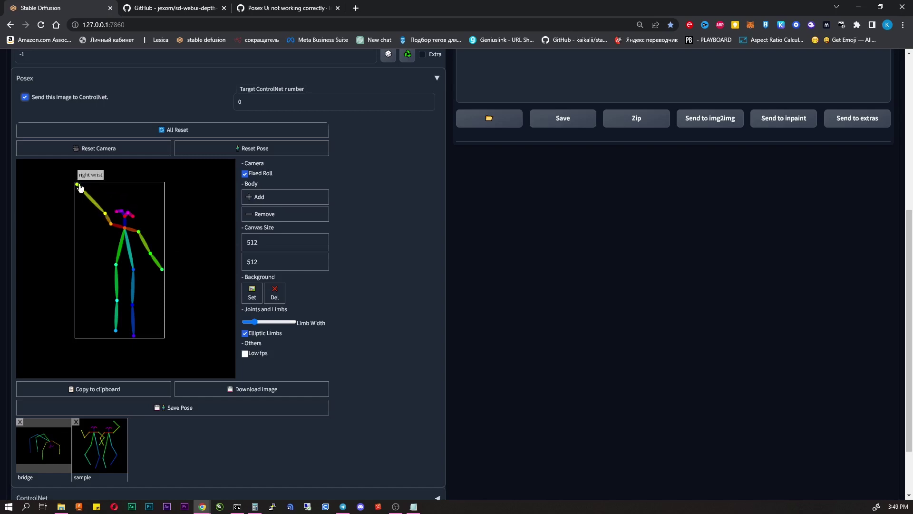
left_click(226, 153)
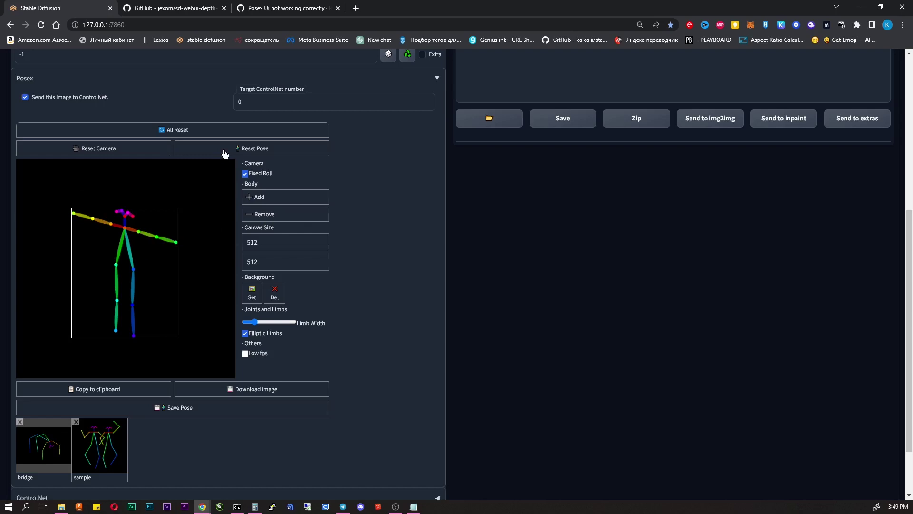
left_click(97, 151)
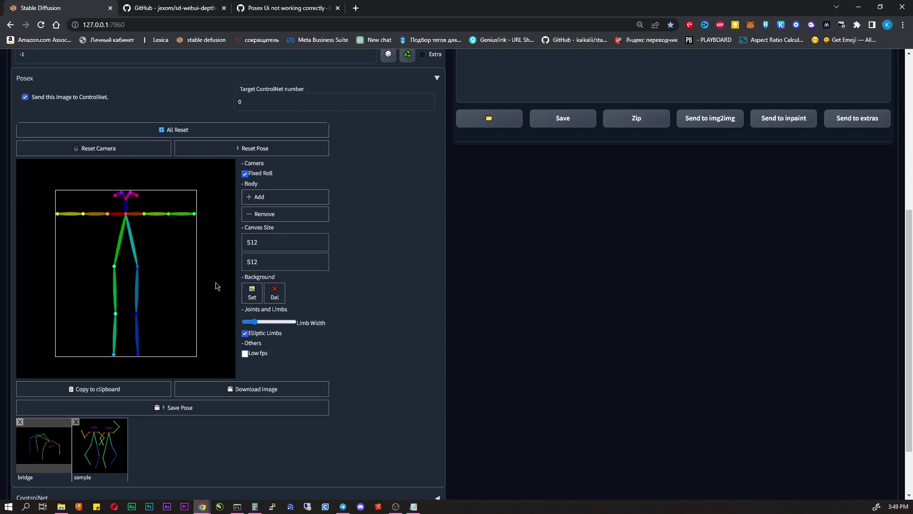
- Zoom in on the figure and move it lower so it fills most of the canvas
scroll(148, 250, "up", 5)
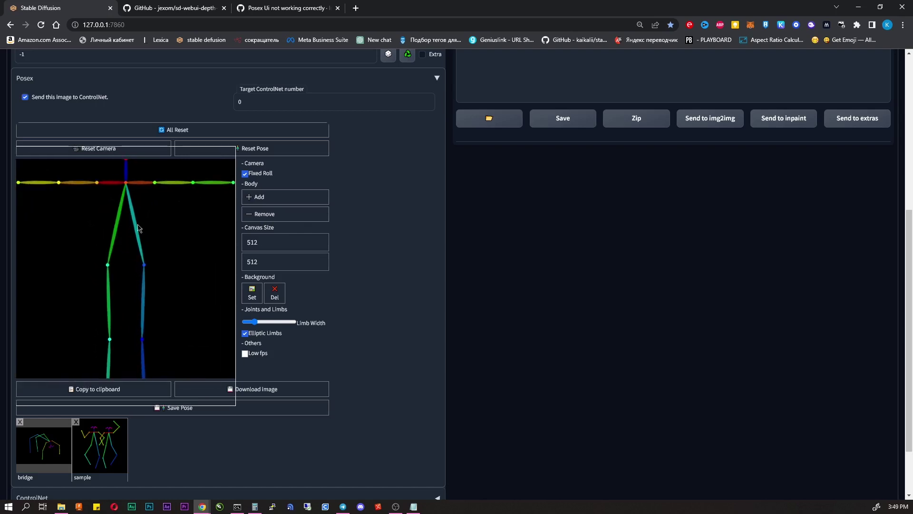
scroll(143, 231, "down", 5)
scroll(143, 236, "up", 3)
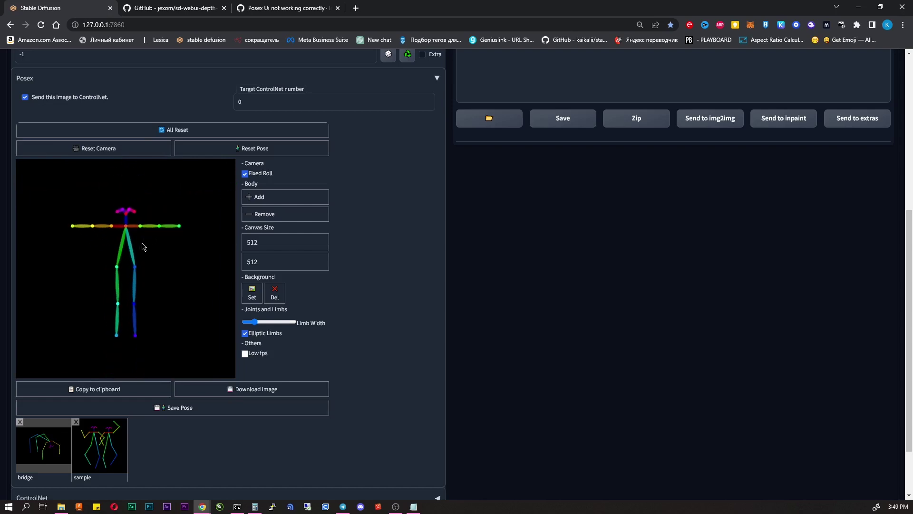
scroll(143, 236, "up", 2)
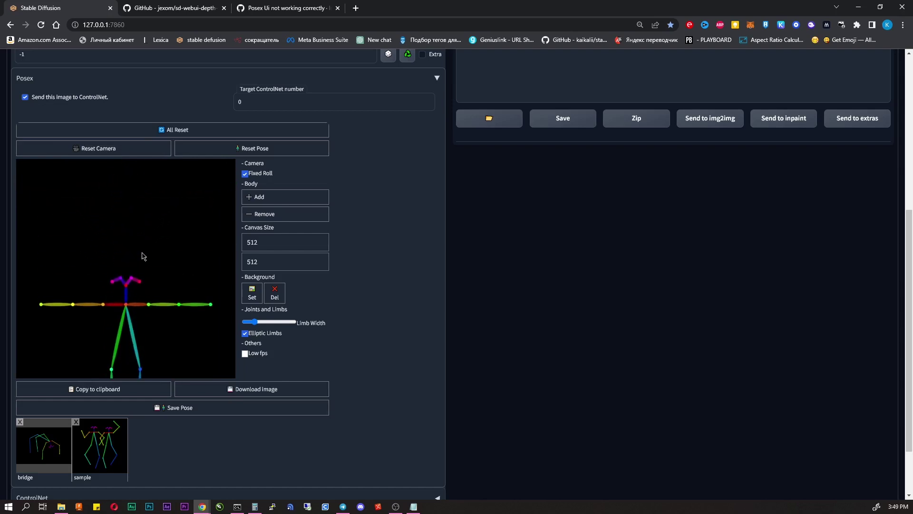
left_click_drag(143, 218, 148, 239)
scroll(214, 399, "up", 1)
left_click_drag(164, 311, 166, 313)
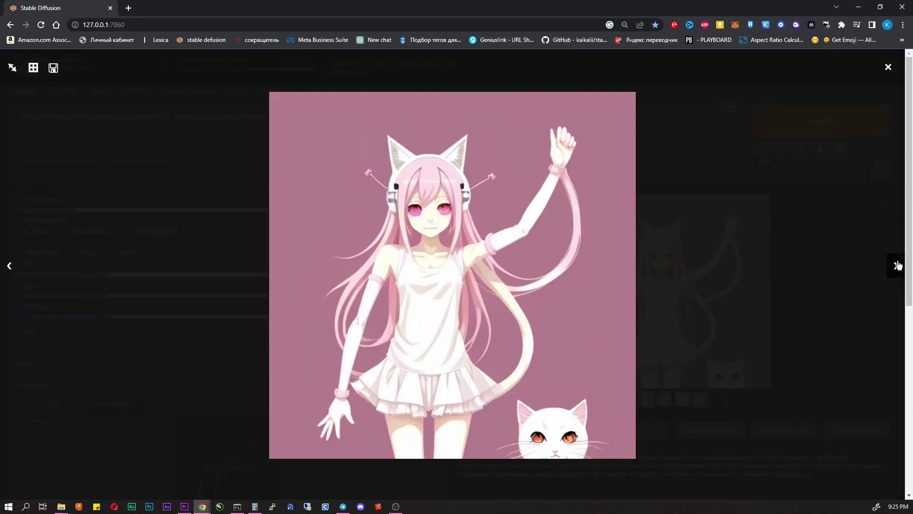
- Flip through the generated raised-hand cat-girl images in the full-size viewer
left_click(898, 265)
left_click(897, 265)
left_click(897, 265)
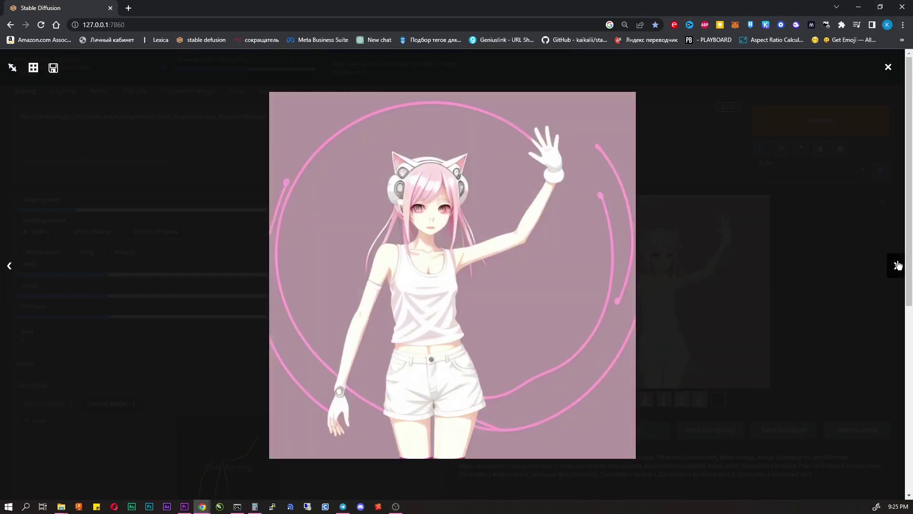
left_click(875, 264)
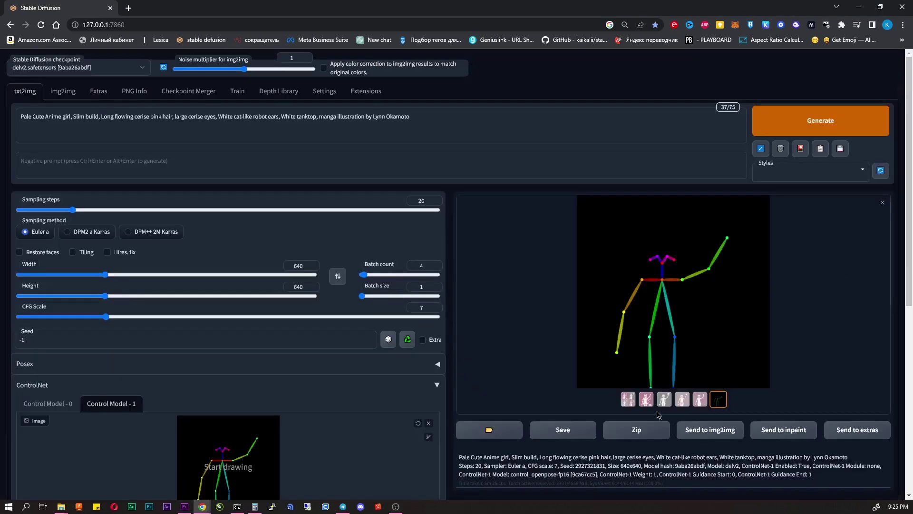
- Open the girl-with-cat image full size and page on to the girl inside a pink circle
left_click(647, 401)
left_click(685, 318)
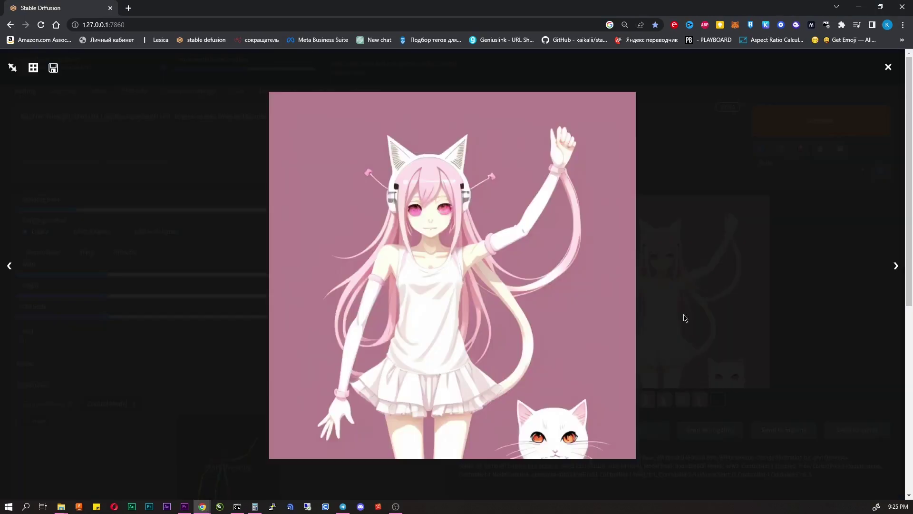
left_click(893, 266)
left_click(893, 267)
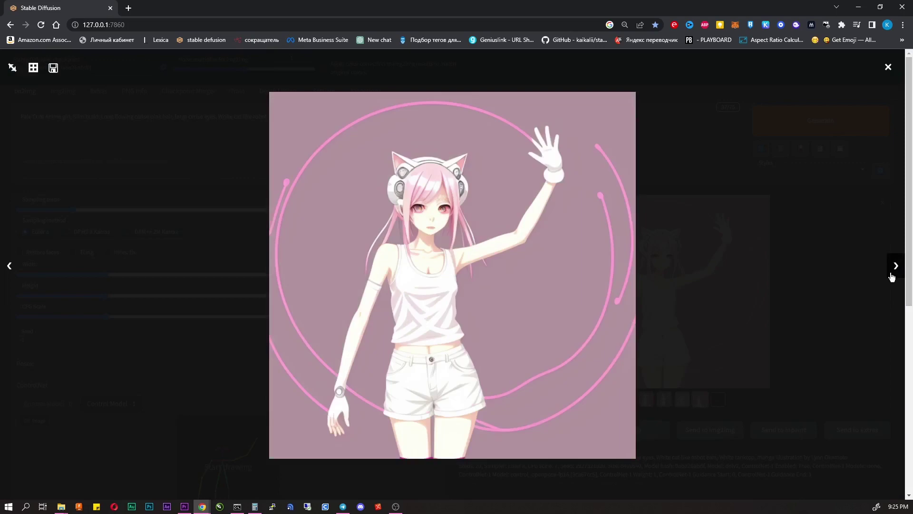
left_click(834, 242)
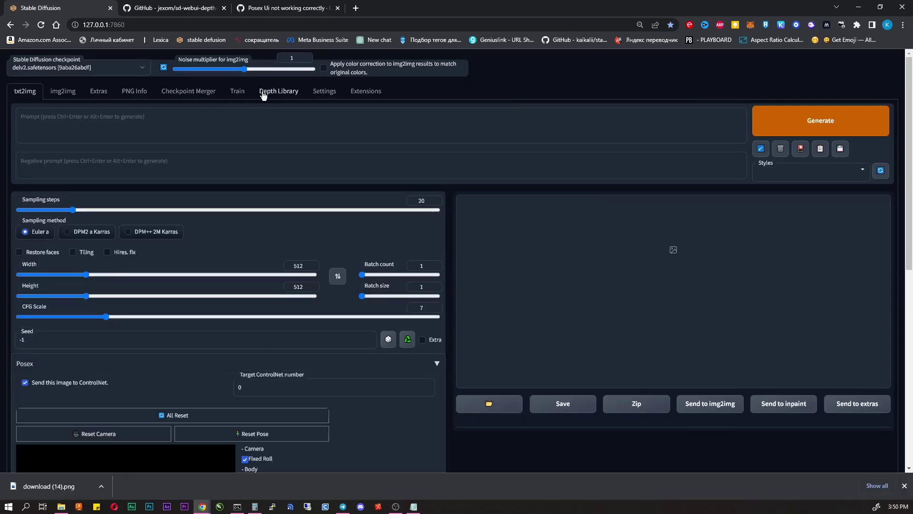
- Load download (14).png from Downloads as the Depth Library canvas background
left_click(263, 91)
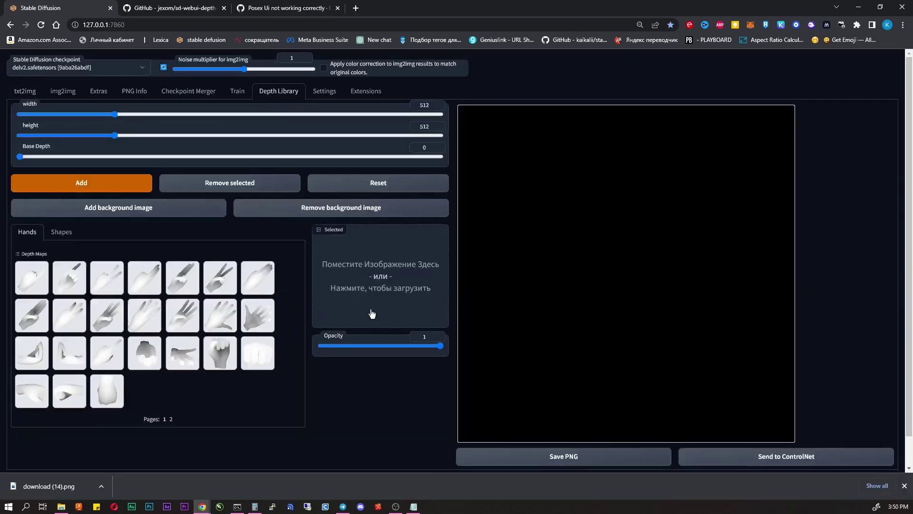
left_click(148, 208)
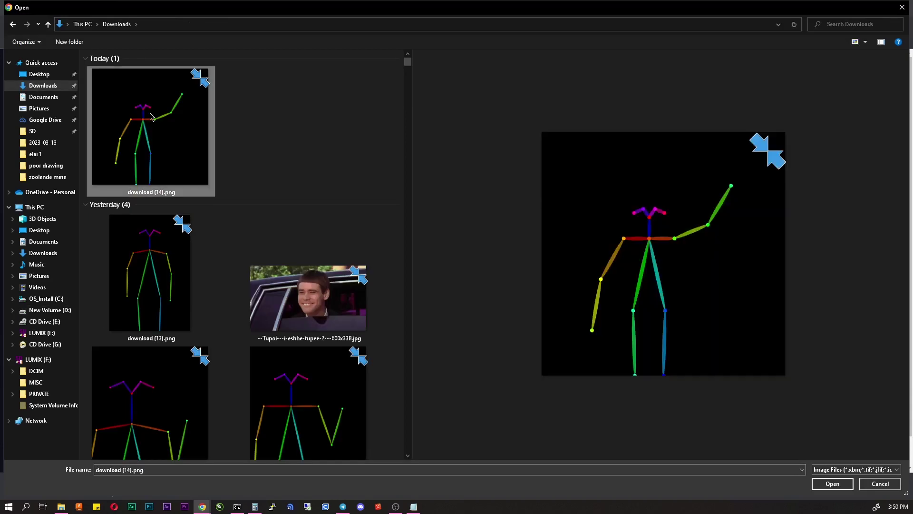
left_click(832, 483)
- Add the open-palm hand depth map, tilt it onto the raised arm's tip, and send it to ControlNet
left_click(257, 315)
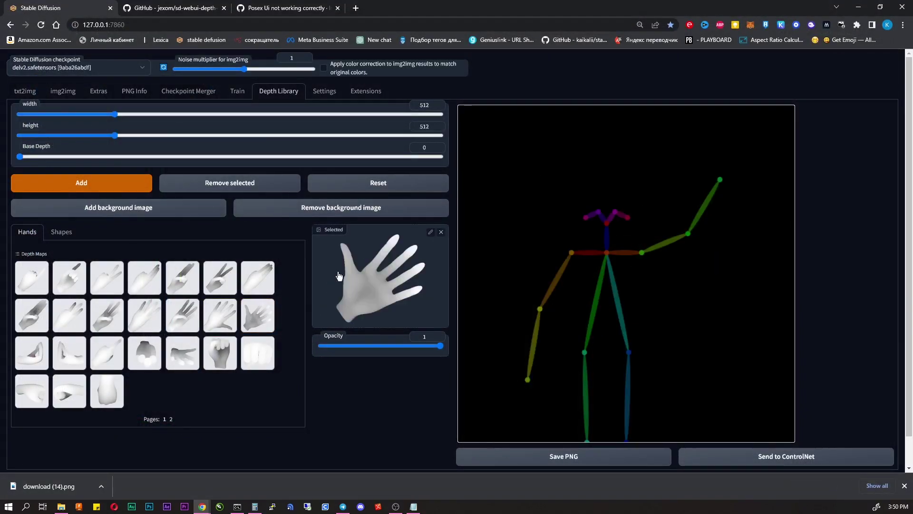
left_click(81, 183)
left_click_drag(566, 393, 670, 276)
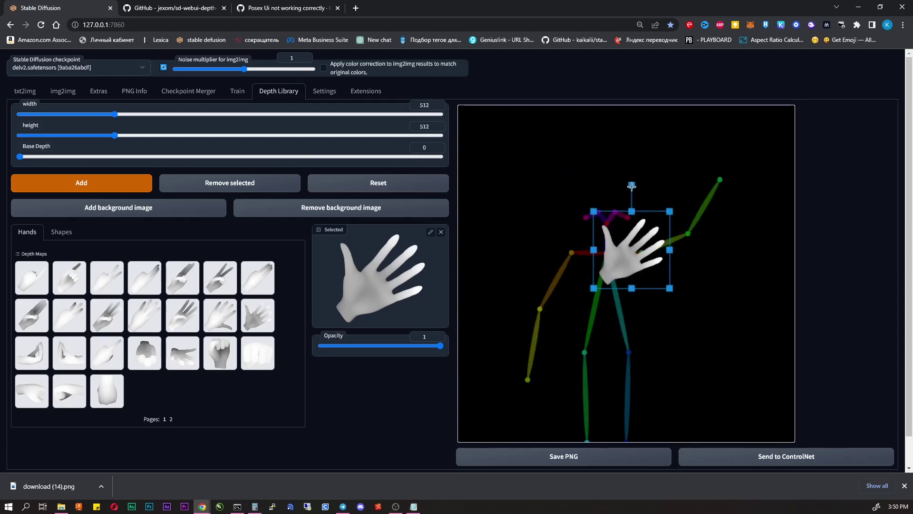
left_click_drag(632, 174, 650, 179)
left_click_drag(633, 262, 740, 168)
left_click_drag(723, 105, 709, 101)
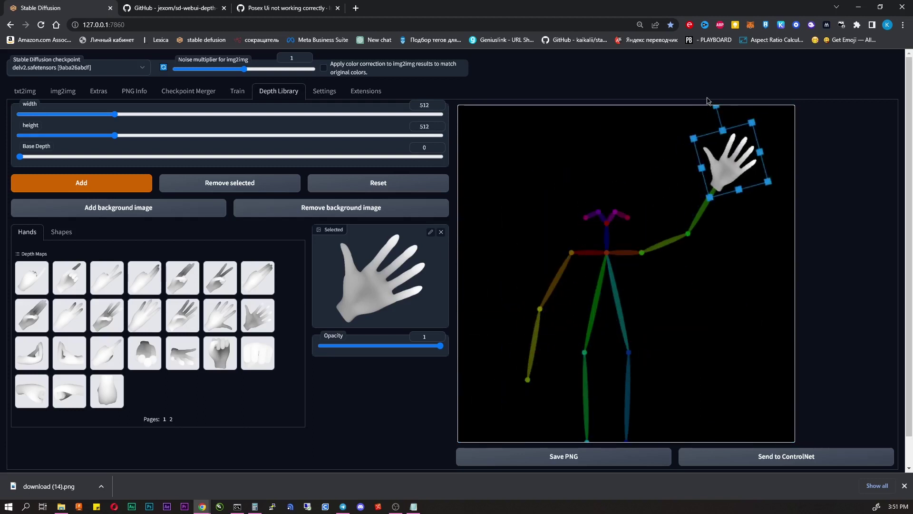
left_click_drag(727, 143, 718, 150)
scroll(585, 428, "down", 1)
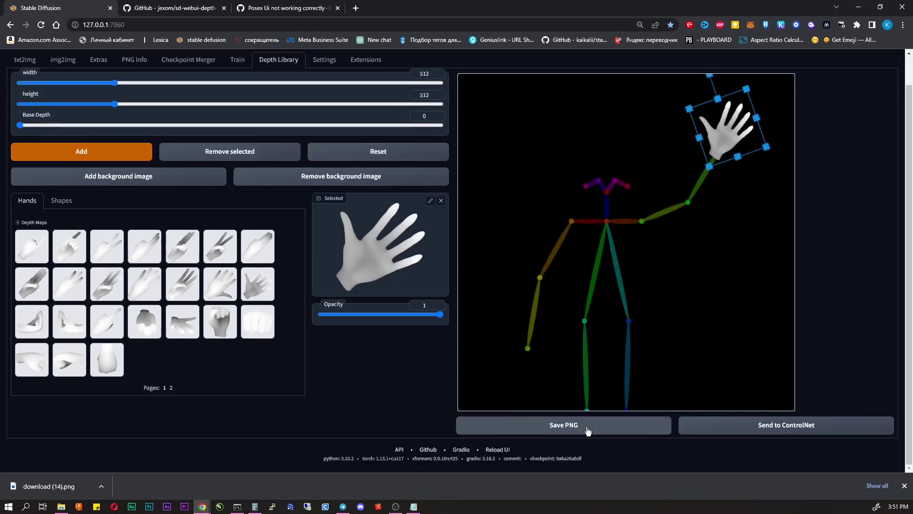
left_click(754, 432)
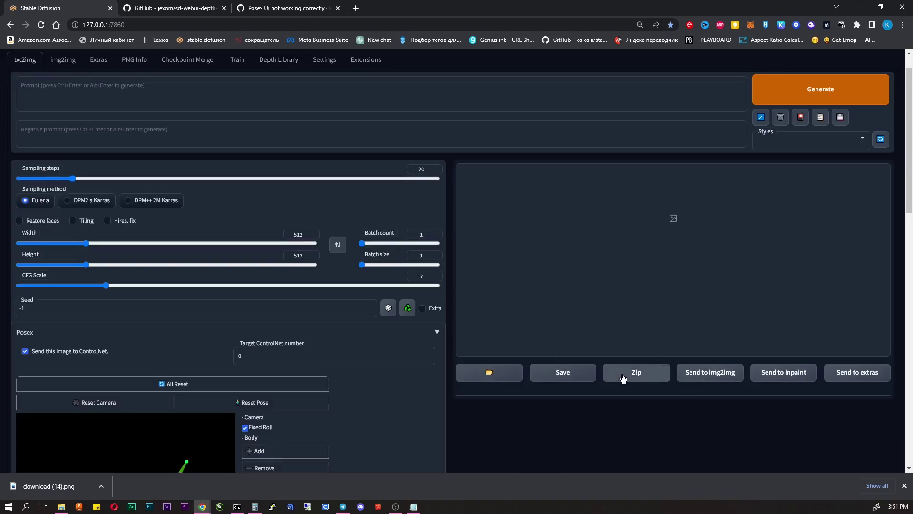
- Set ControlNet unit 0's model to control_depth-fp16 for the hand depth image
scroll(624, 377, "down", 5)
scroll(624, 376, "down", 7)
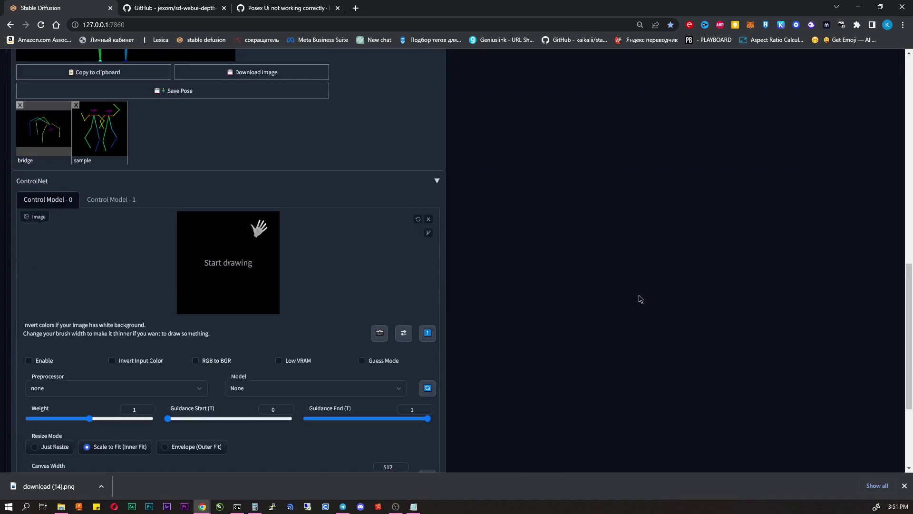
scroll(609, 301, "down", 2)
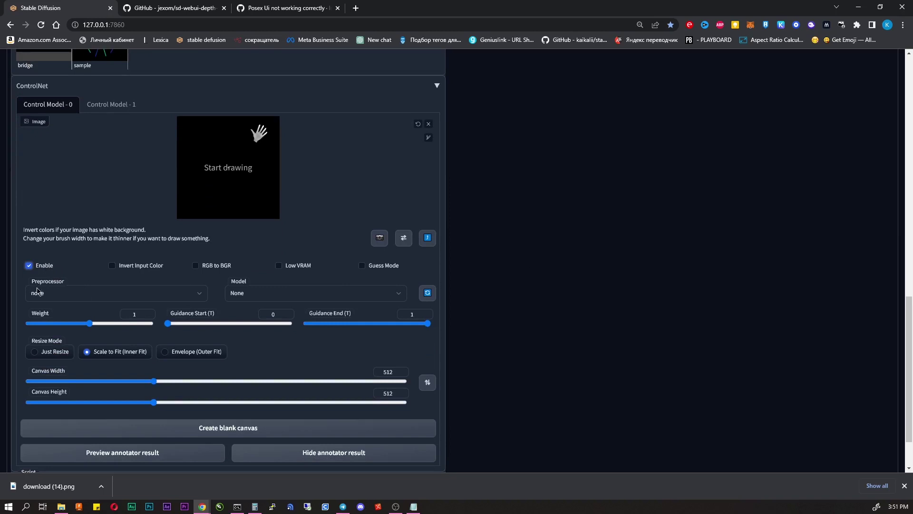
left_click(261, 296)
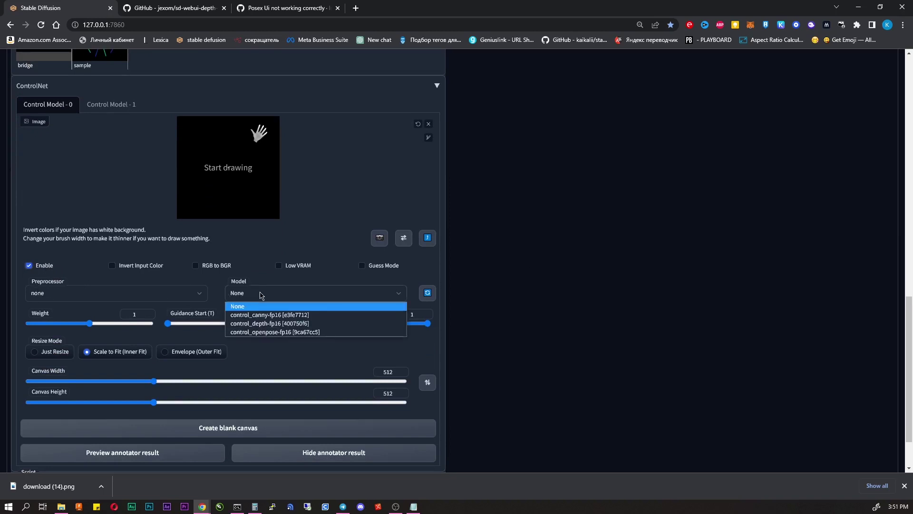
left_click(273, 325)
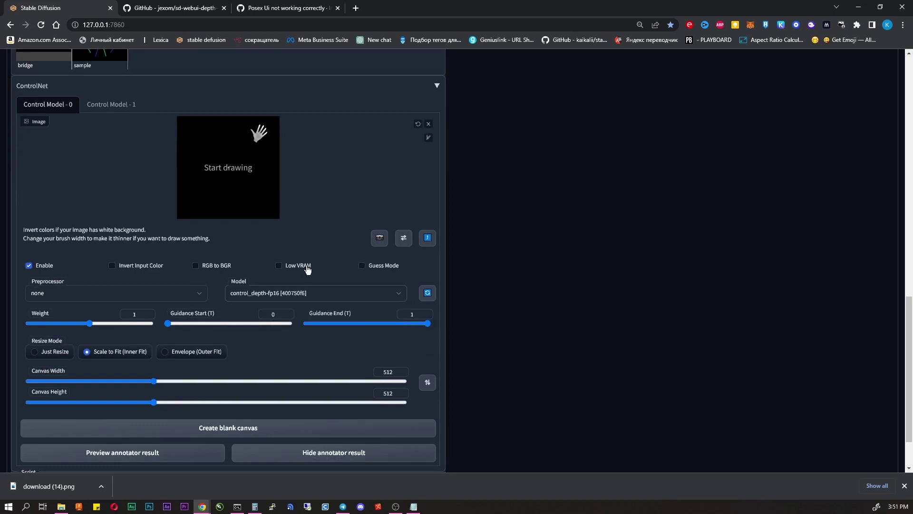
- Untick Posex's 'Send this image to ControlNet' and collapse the Posex section
scroll(308, 270, "up", 10)
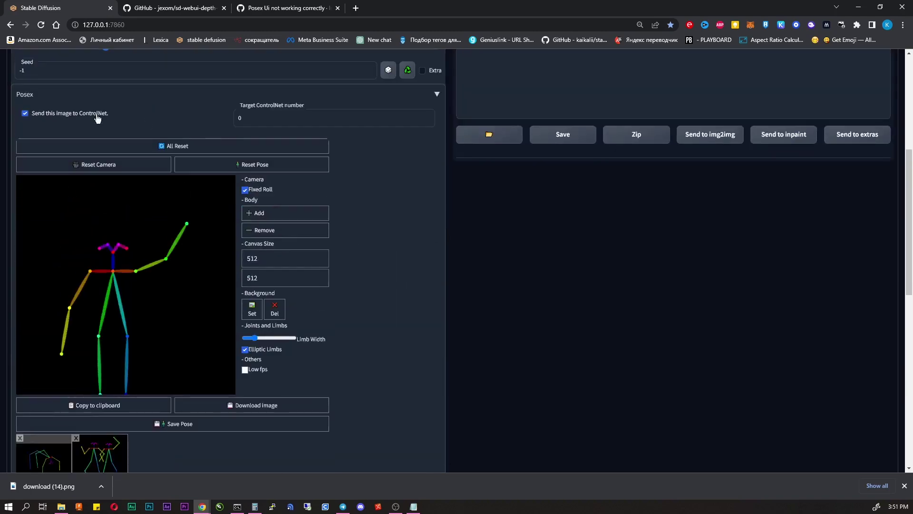
left_click(70, 119)
scroll(122, 119, "up", 1)
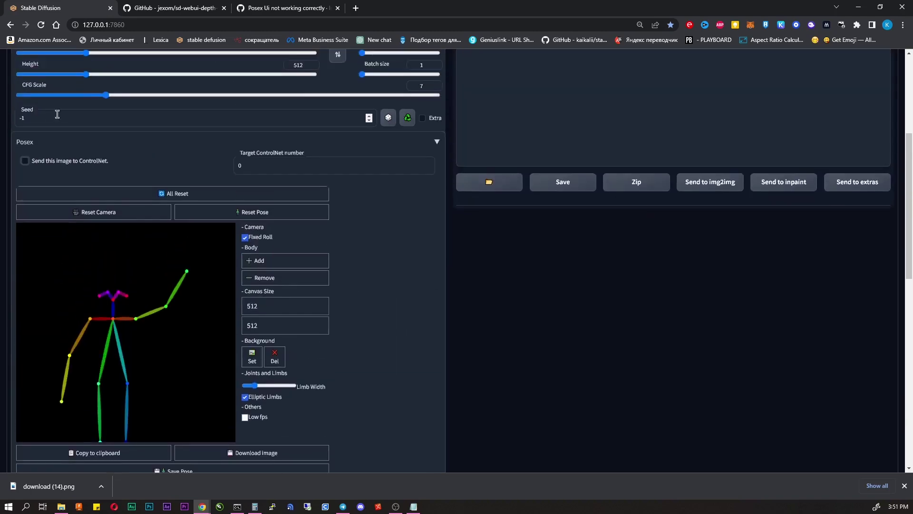
left_click(47, 143)
scroll(352, 206, "down", 4)
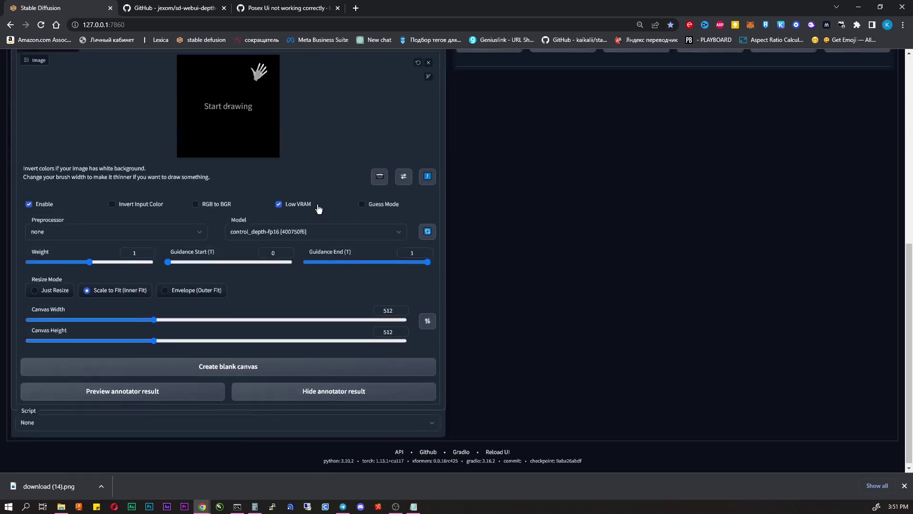
scroll(353, 206, "up", 3)
left_click(105, 137)
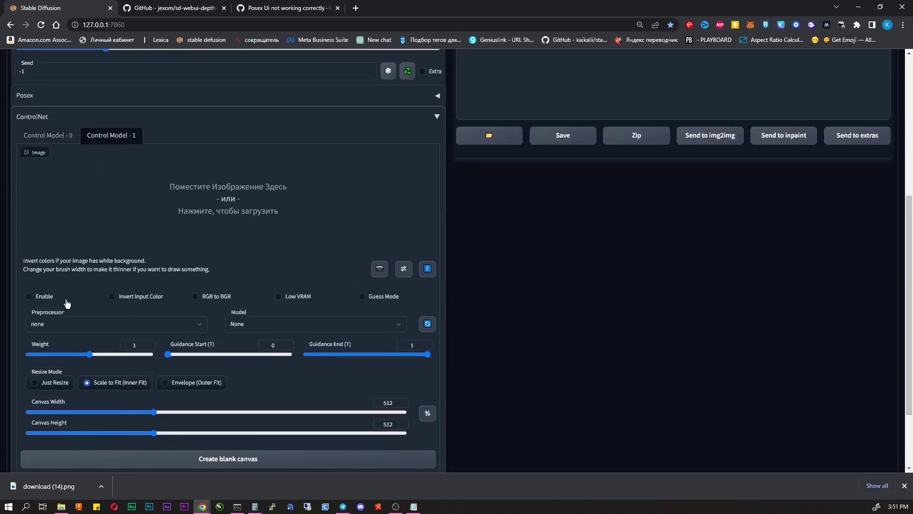
- Enable ControlNet unit 1 with Low VRAM and control_openpose-fp16, loading download (14).png as its image
left_click(52, 300)
left_click(291, 298)
left_click(291, 324)
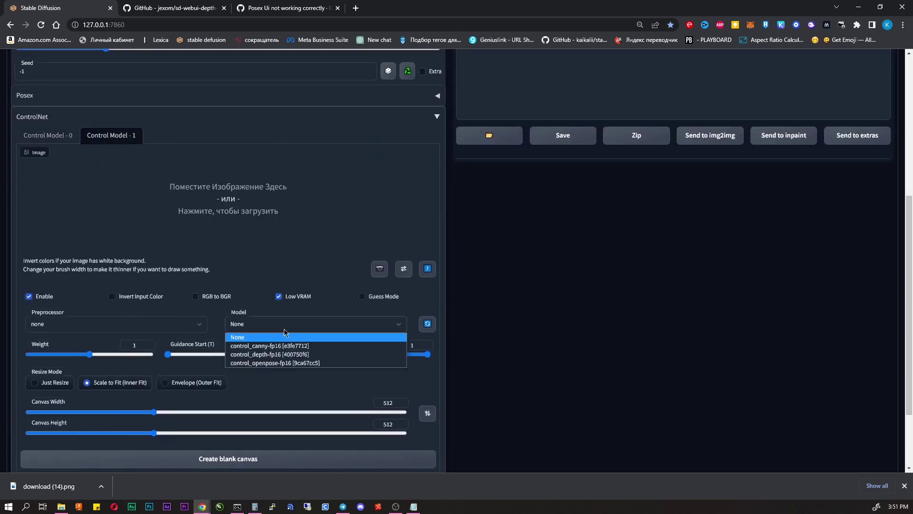
left_click(289, 363)
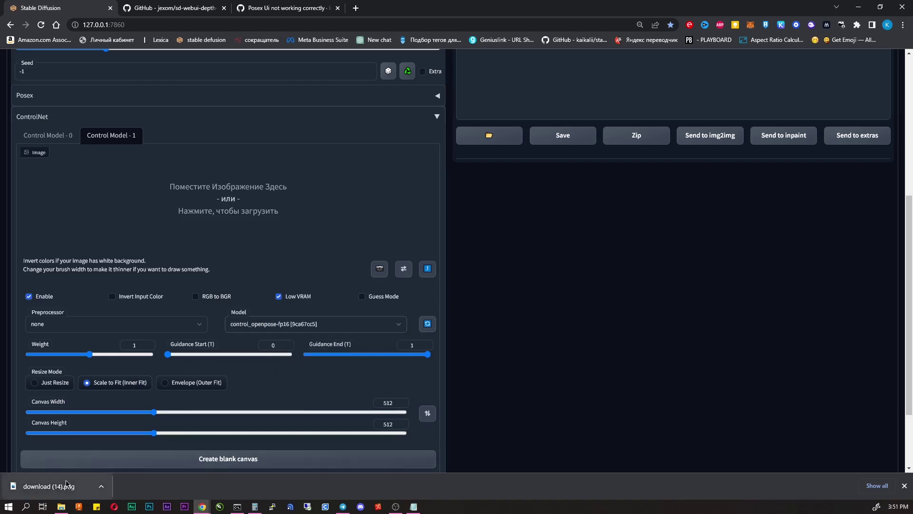
left_click_drag(48, 486, 233, 176)
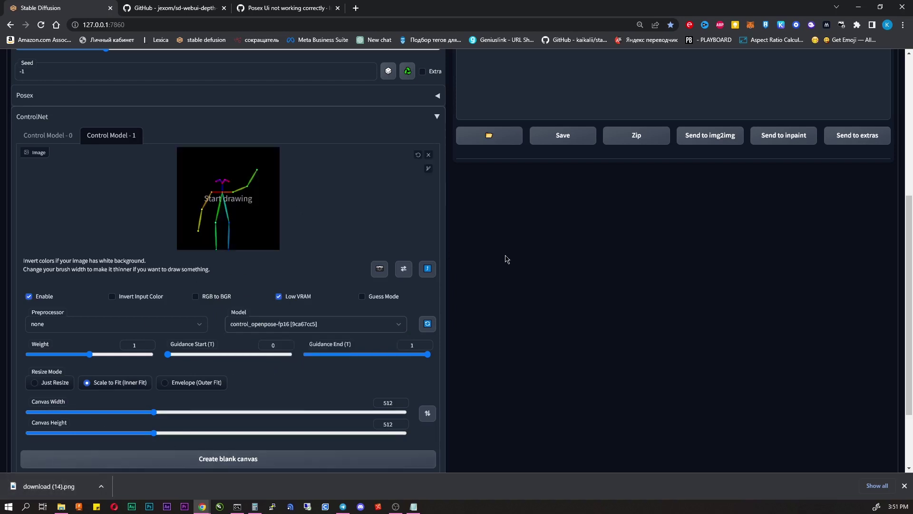
left_click(905, 486)
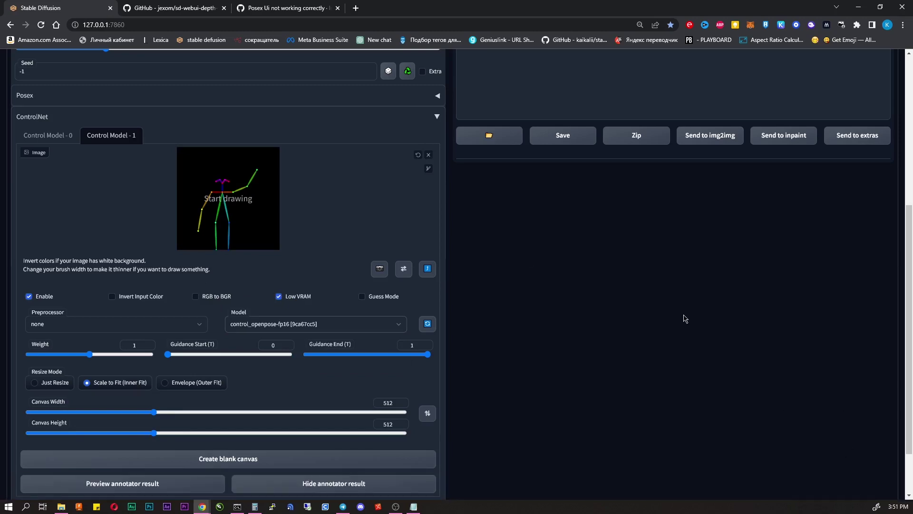
scroll(690, 283, "down", 2)
scroll(668, 290, "up", 7)
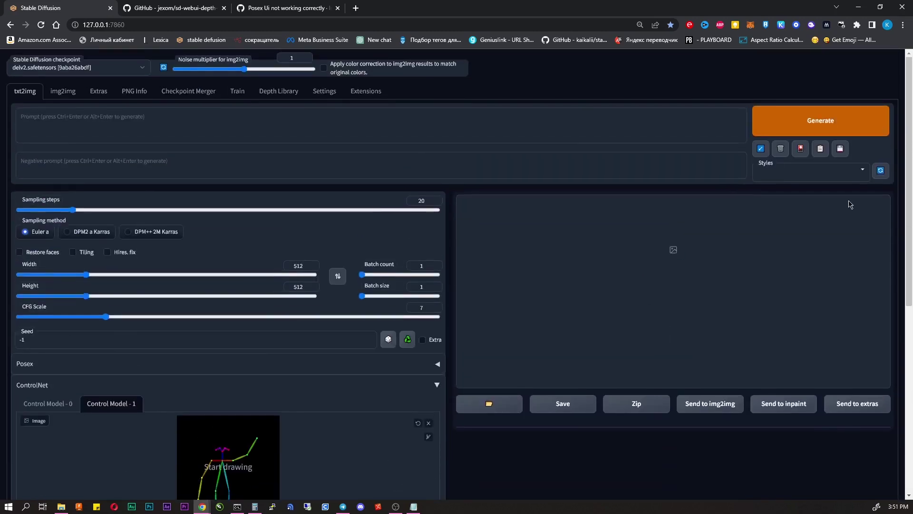
- Apply the cyberpunk prompt style from the Styles list
left_click(822, 172)
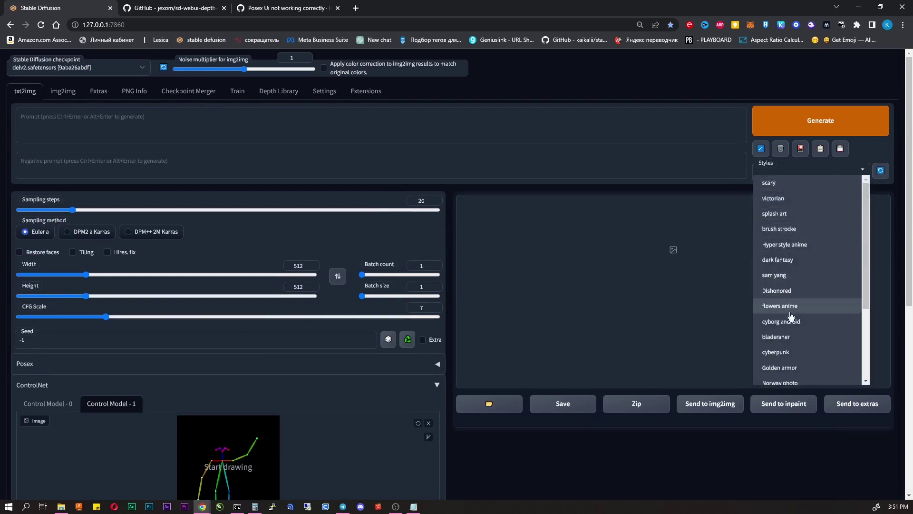
left_click(799, 352)
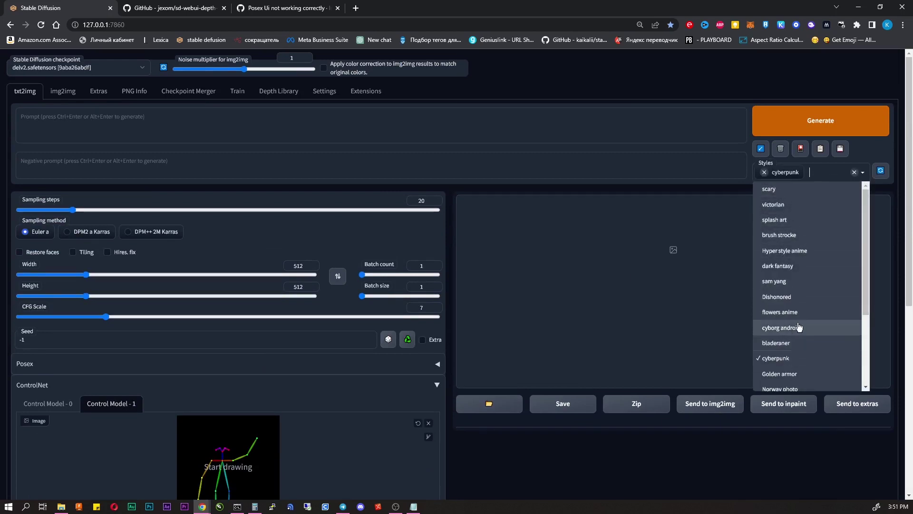
left_click(800, 85)
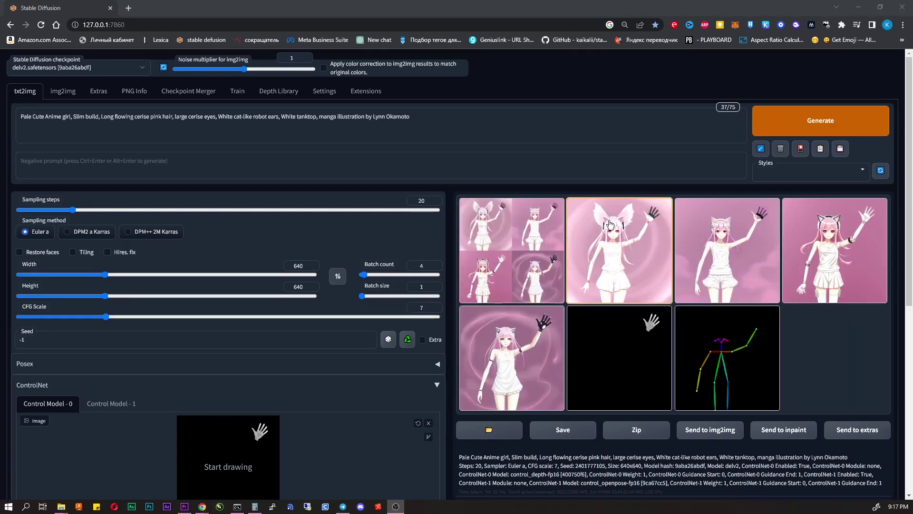
- Browse the four generated cat-girl images full screen, ending on the hand depth map
left_click(611, 224)
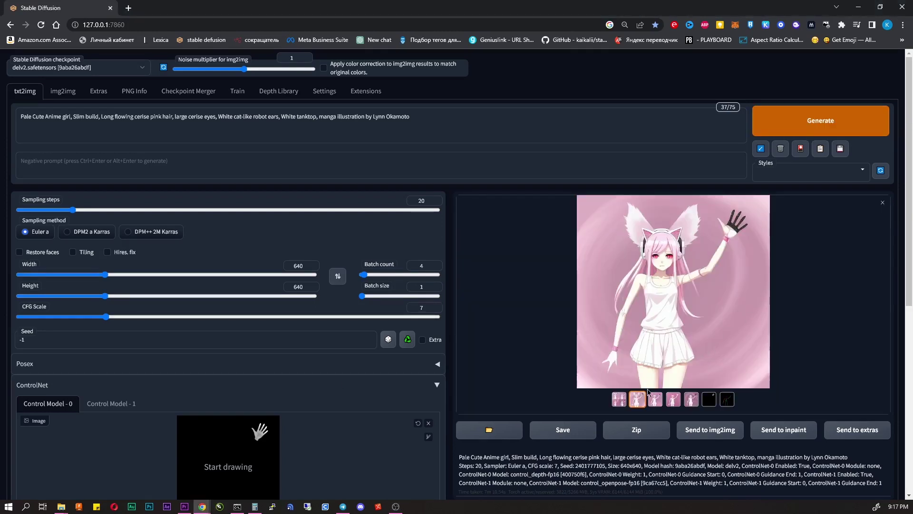
left_click(738, 271)
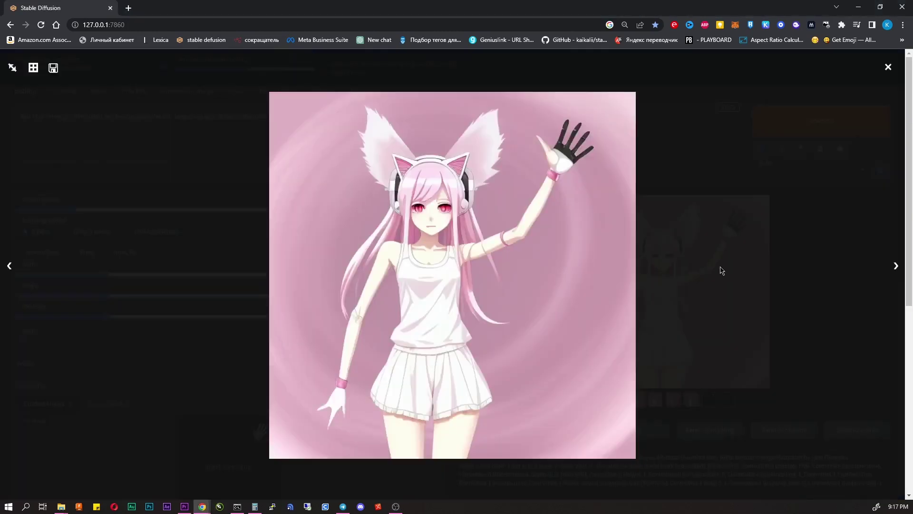
left_click(897, 263)
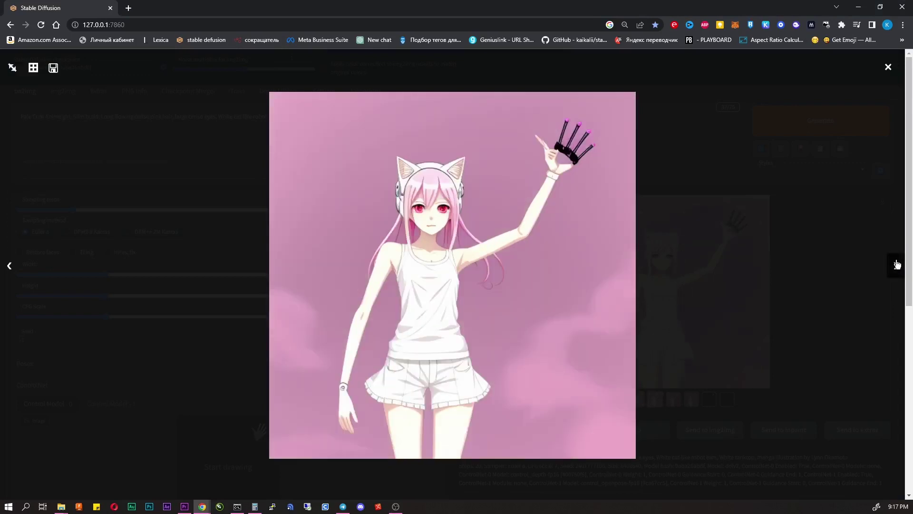
left_click(896, 264)
left_click(897, 264)
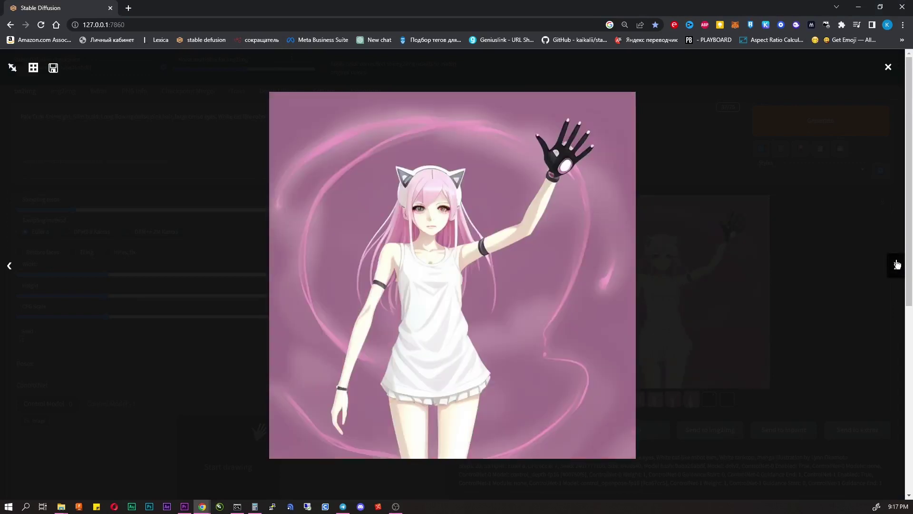
left_click(897, 264)
left_click(802, 246)
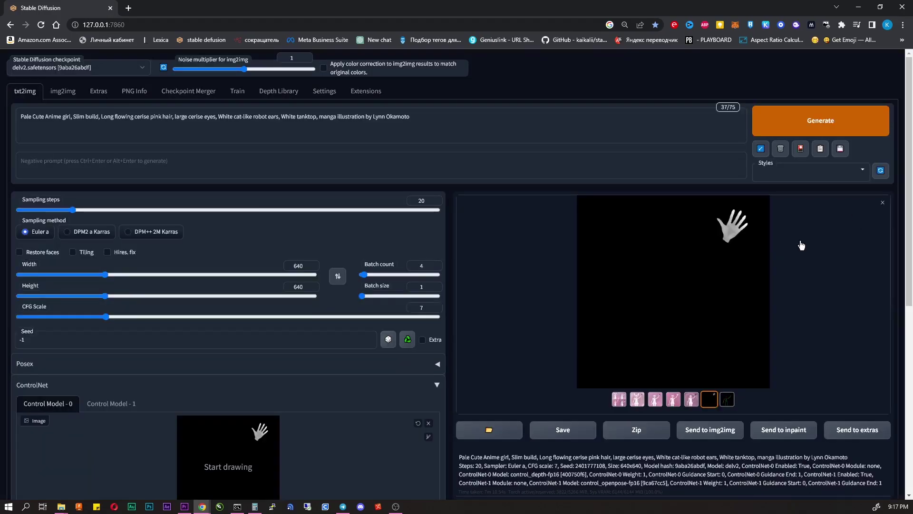